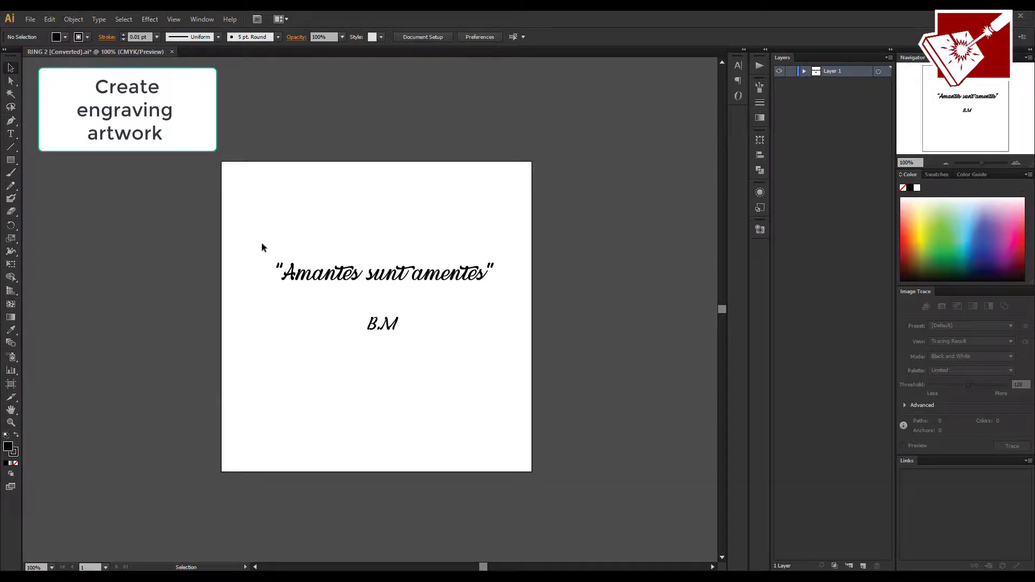
Marquee-select the cursive quote together with the B.M initials.
{"action": "left_click_drag", "start_coordinate": [477, 337], "coordinate": [300, 236]}
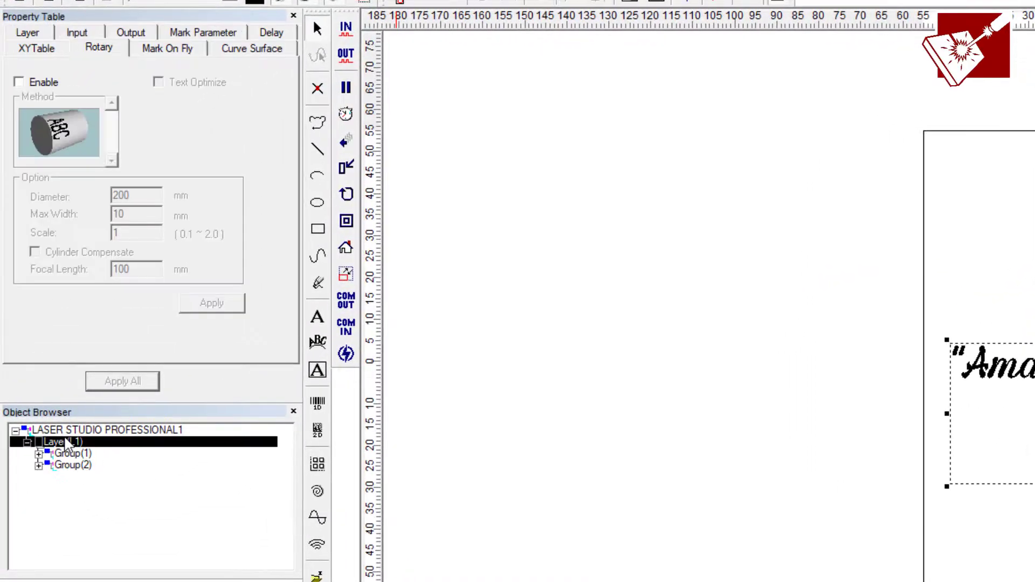
Enable rotary on the layer with diameter 19 mm and max width 0.1 mm, and apply it.
{"action": "left_click", "coordinate": [24, 83]}
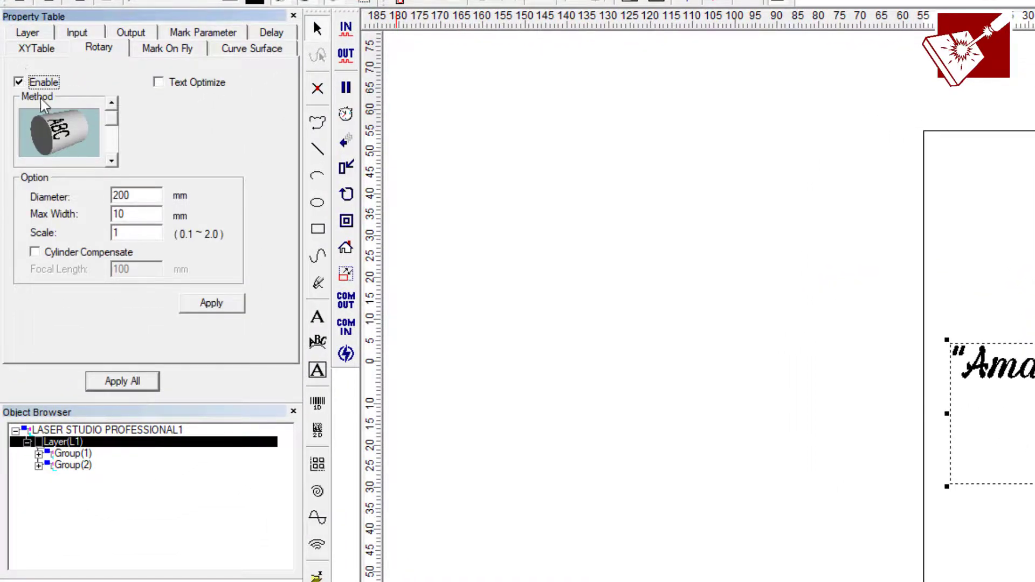
{"action": "double_click", "coordinate": [145, 200]}
{"action": "key", "text": "BackSpace"}
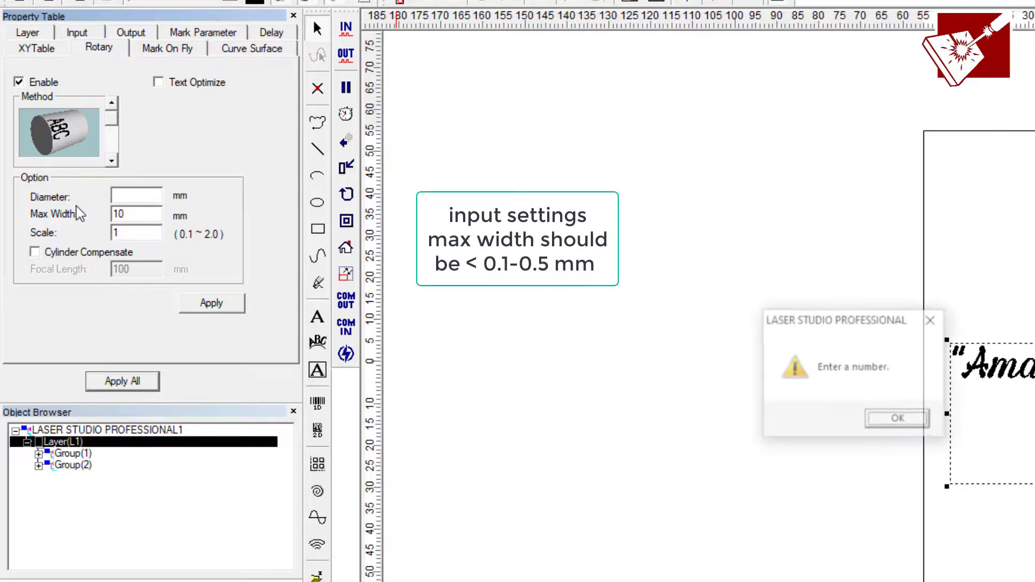
{"action": "key", "text": "Return"}
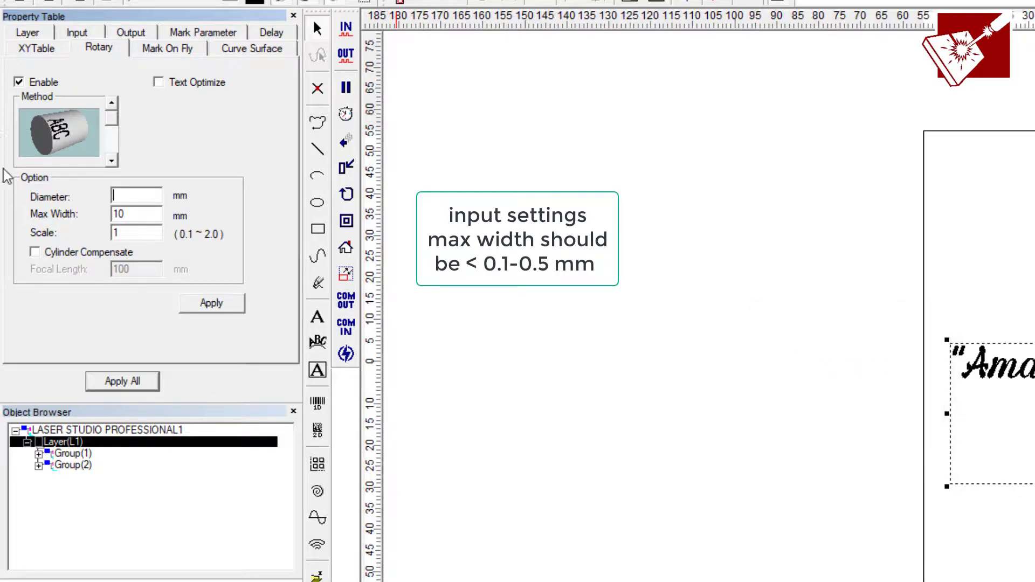
{"action": "type", "text": "19.3"}
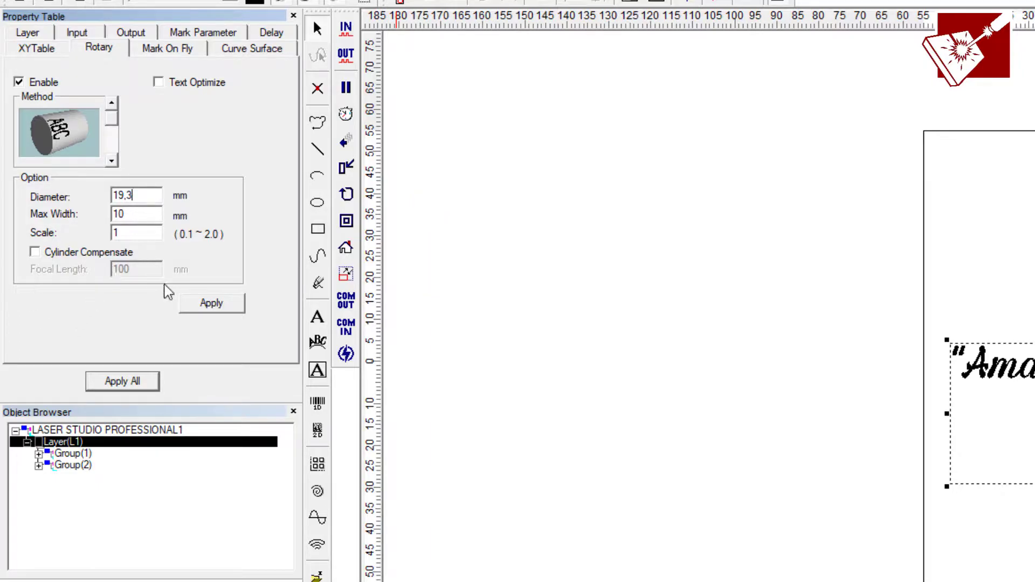
{"action": "key", "text": "BackSpace"}
{"action": "left_click", "coordinate": [214, 311]}
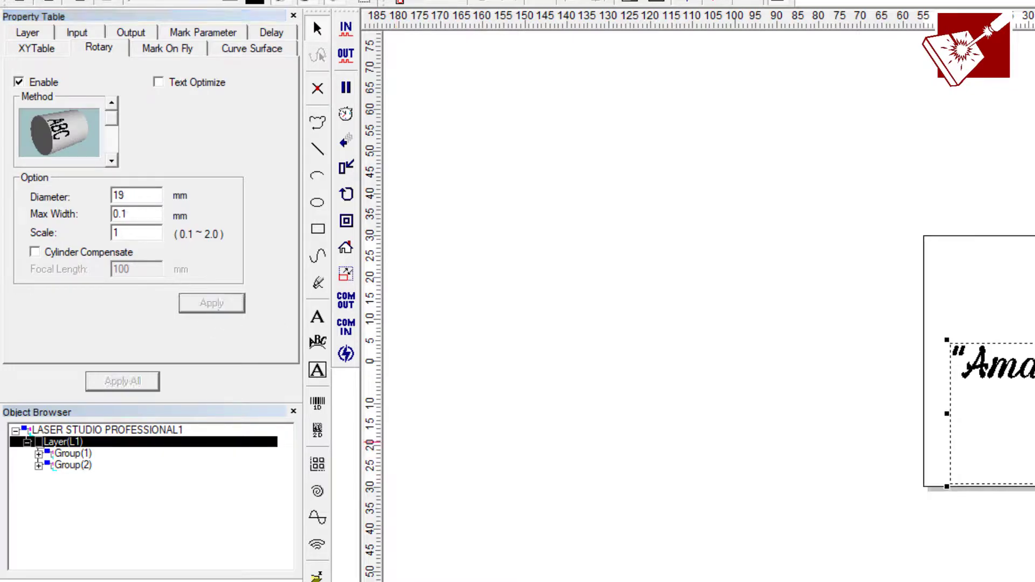
Rotate the quote and the B.M initials 270° to run vertically, initials below the quote.
{"action": "key", "text": "Escape"}
{"action": "scroll", "coordinate": [1028, 387], "scroll_direction": "up", "scroll_amount": 1}
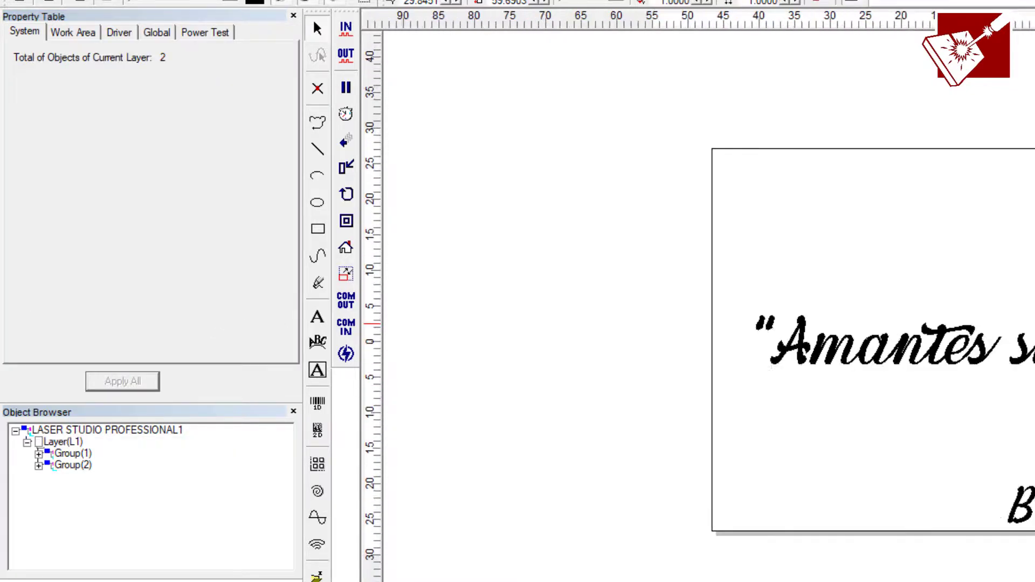
{"action": "scroll", "coordinate": [1028, 386], "scroll_direction": "up", "scroll_amount": 2}
{"action": "left_click", "coordinate": [502, 269]}
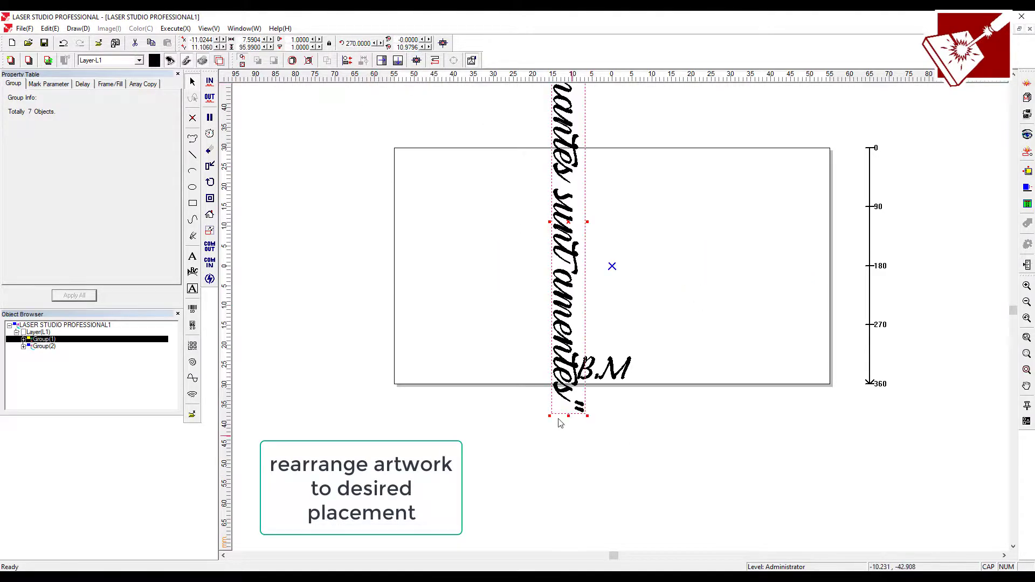
{"action": "left_click", "coordinate": [341, 42]}
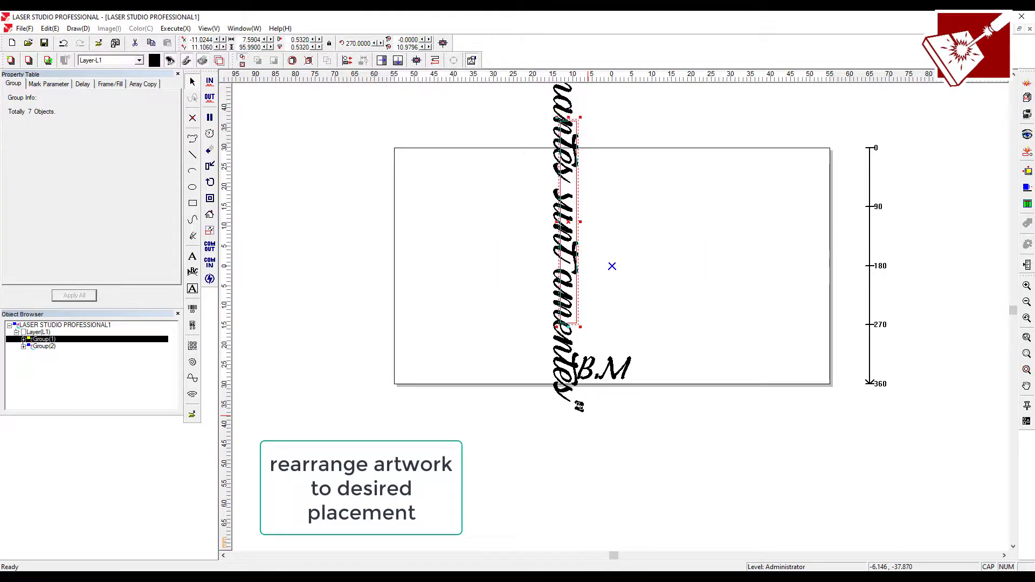
{"action": "left_click_drag", "start_coordinate": [570, 243], "coordinate": [605, 275]}
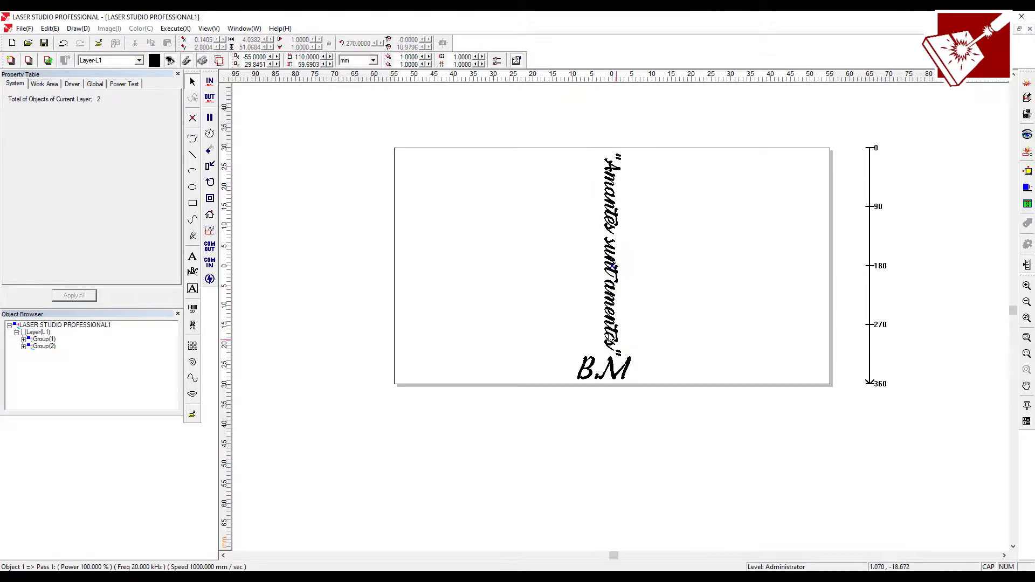
{"action": "left_click", "coordinate": [613, 267]}
{"action": "left_click", "coordinate": [614, 262]}
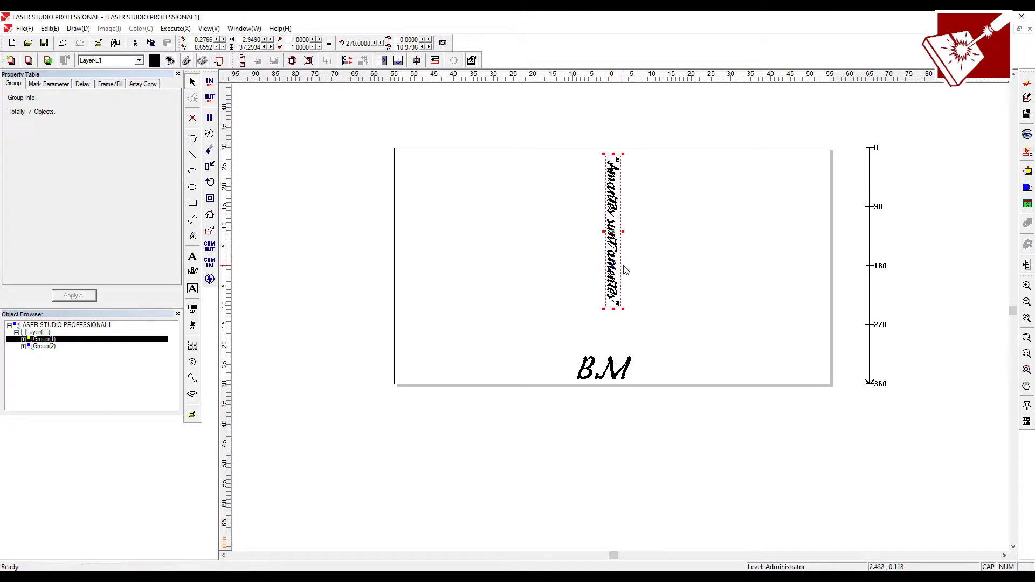
{"action": "left_click", "coordinate": [620, 371]}
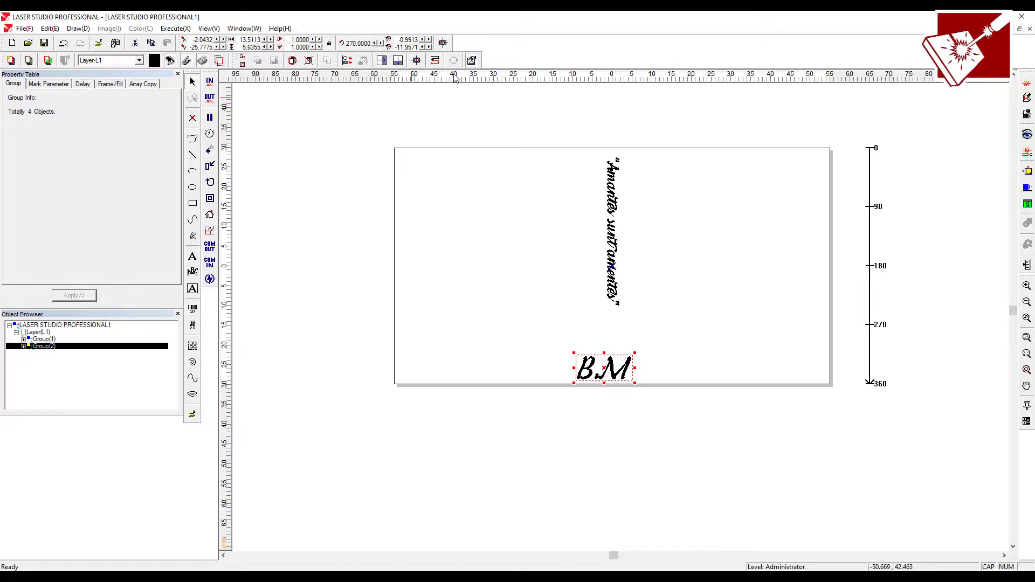
{"action": "key", "text": "ctrl+r"}
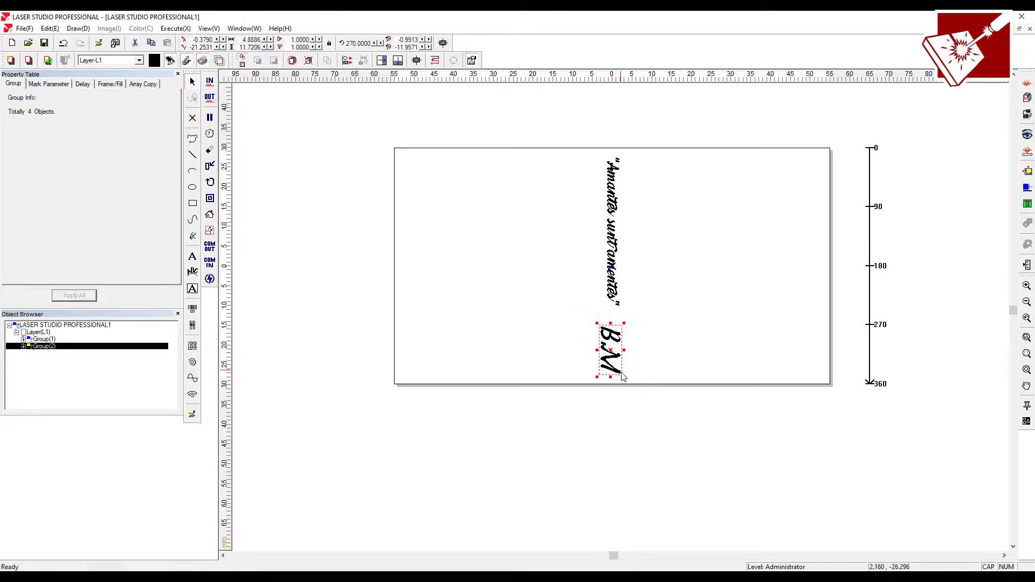
{"action": "left_click_drag", "start_coordinate": [621, 366], "coordinate": [631, 373]}
Stretch the quote taller and move the initials just below the quote's end.
{"action": "left_click", "coordinate": [613, 235]}
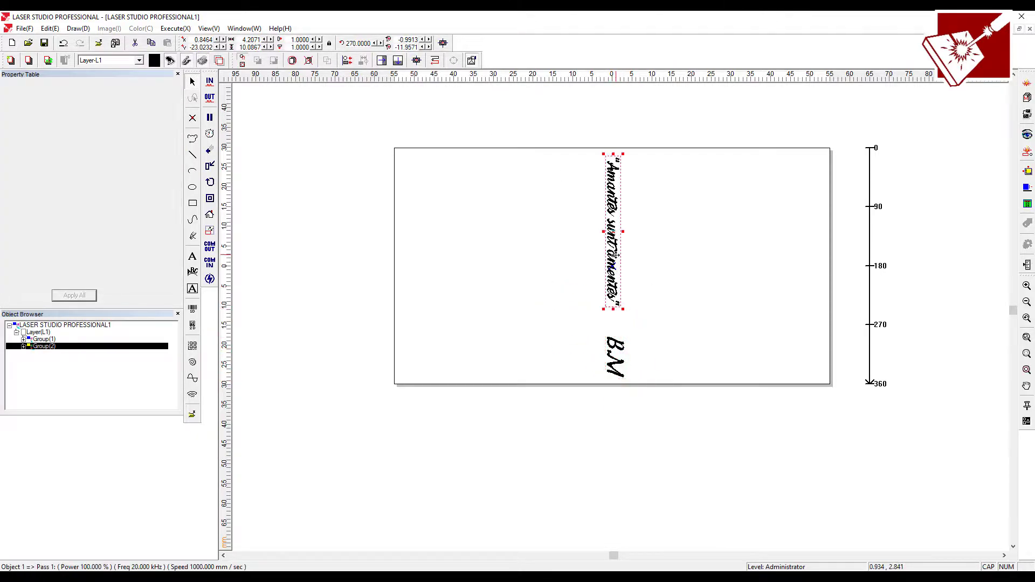
{"action": "left_click_drag", "start_coordinate": [615, 155], "coordinate": [615, 139]}
{"action": "left_click_drag", "start_coordinate": [615, 312], "coordinate": [615, 339]}
{"action": "left_click", "coordinate": [639, 317]}
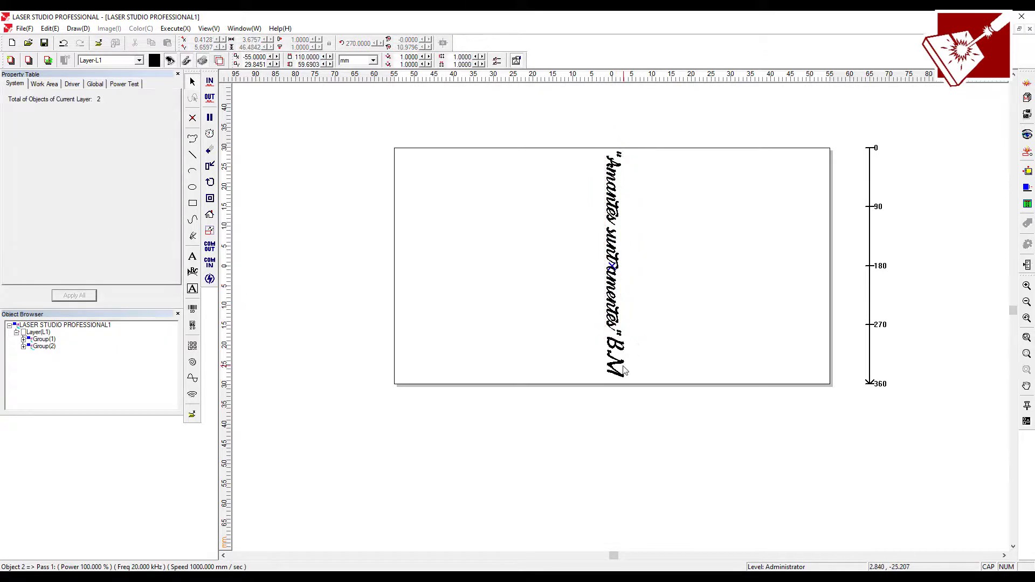
{"action": "left_click", "coordinate": [615, 244]}
{"action": "left_click", "coordinate": [628, 375]}
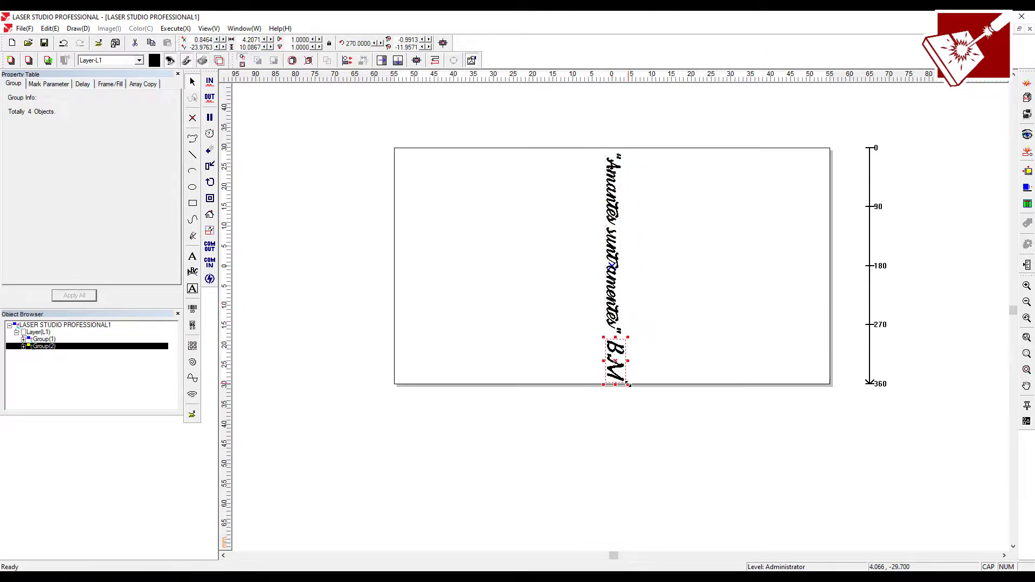
{"action": "left_click", "coordinate": [629, 374]}
{"action": "left_click", "coordinate": [619, 369]}
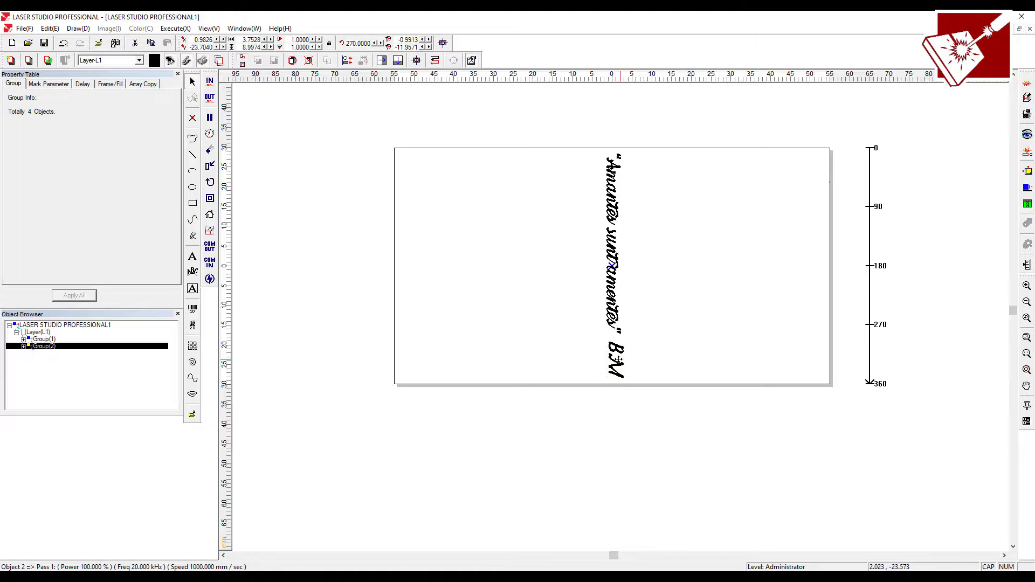
{"action": "left_click_drag", "start_coordinate": [620, 369], "coordinate": [574, 283]}
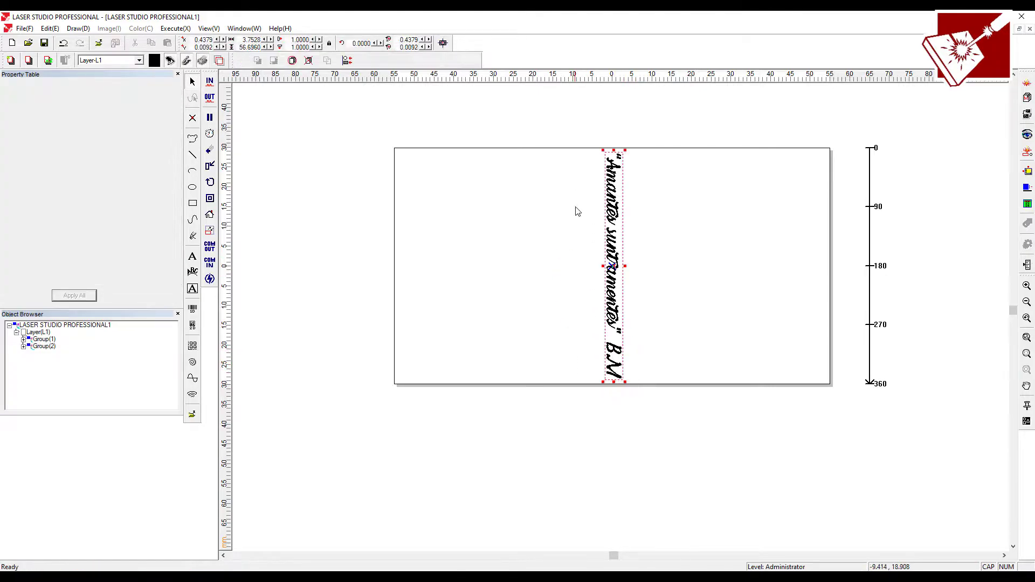
Align both groups on one vertical axis near the page centre.
{"action": "key", "text": "ctrl+a"}
{"action": "left_click", "coordinate": [346, 60]}
{"action": "left_click", "coordinate": [486, 354]}
{"action": "left_click", "coordinate": [257, 332]}
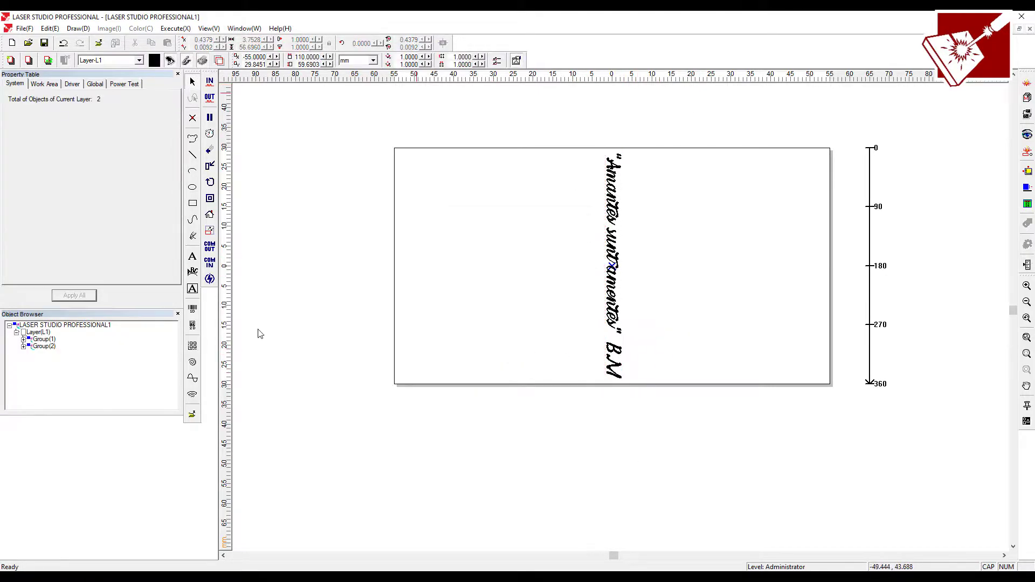
{"action": "scroll", "coordinate": [607, 384], "scroll_direction": "up", "scroll_amount": 1}
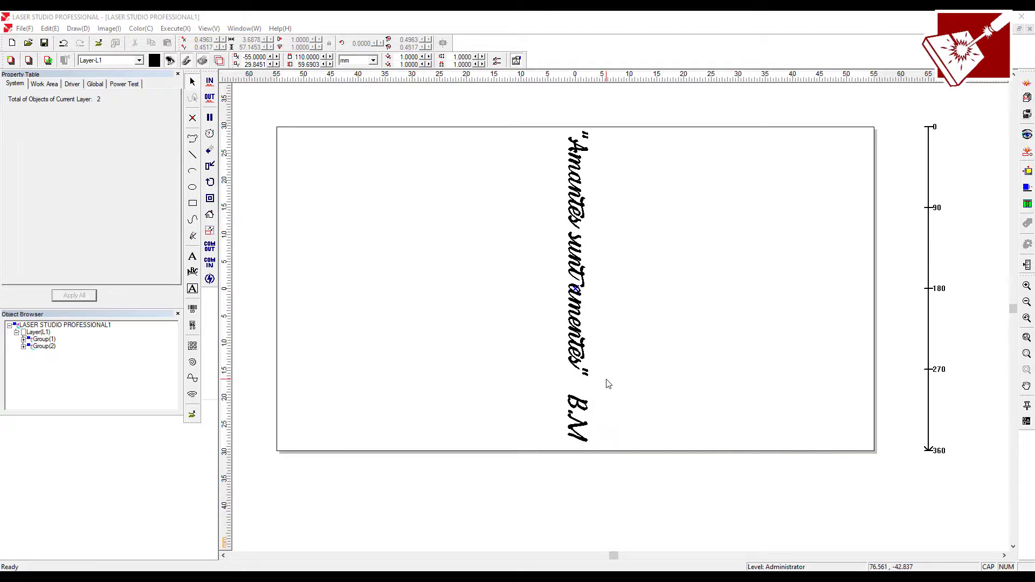
Change the marking speed for both text groups to 300.00 mm/s and apply it.
{"action": "key", "text": "ctrl+a"}
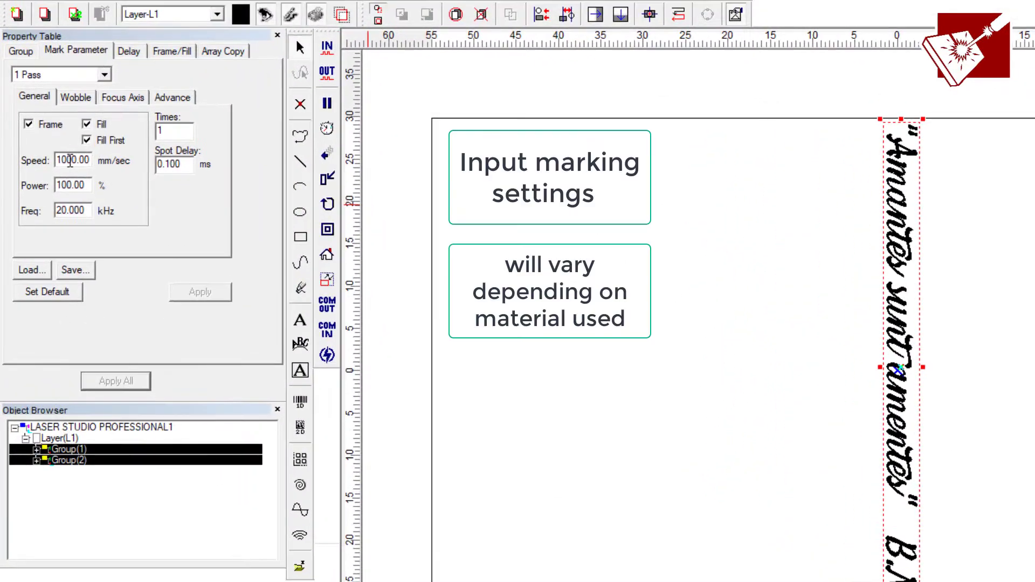
{"action": "left_click_drag", "start_coordinate": [70, 159], "coordinate": [56, 159]}
{"action": "key", "text": "BackSpace"}
{"action": "type", "text": "6"}
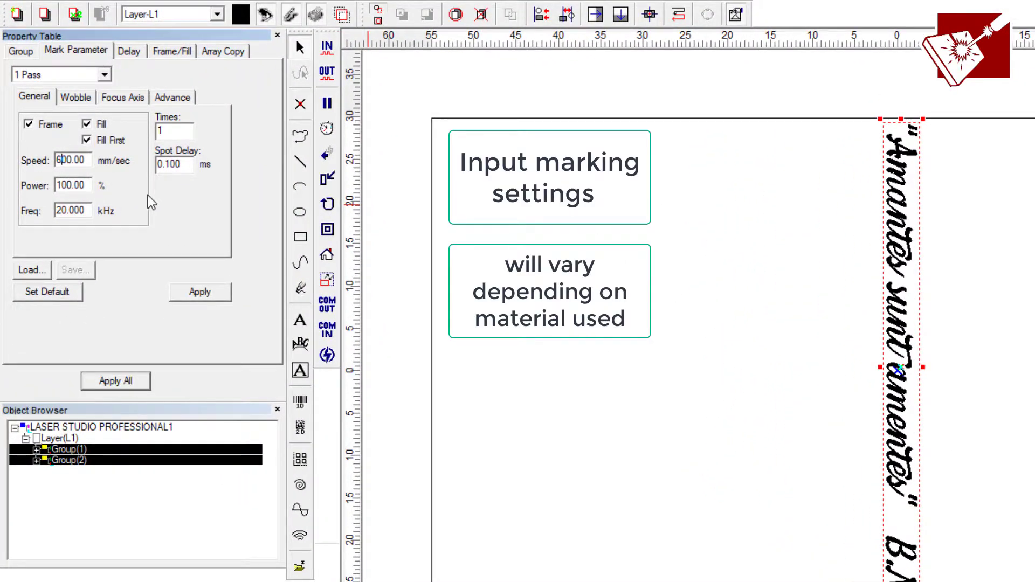
{"action": "key", "text": "BackSpace"}
{"action": "type", "text": "3"}
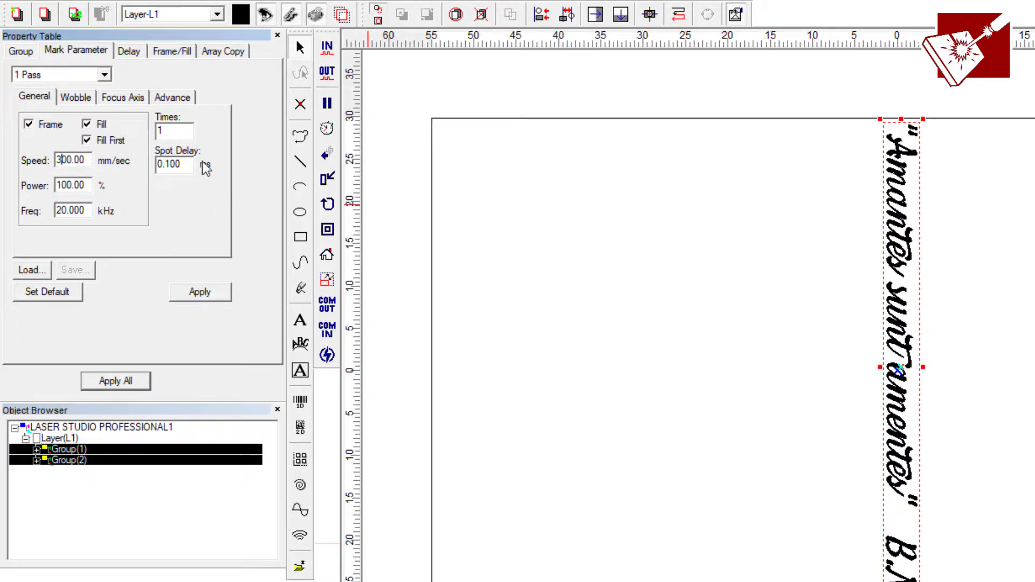
{"action": "left_click", "coordinate": [208, 293]}
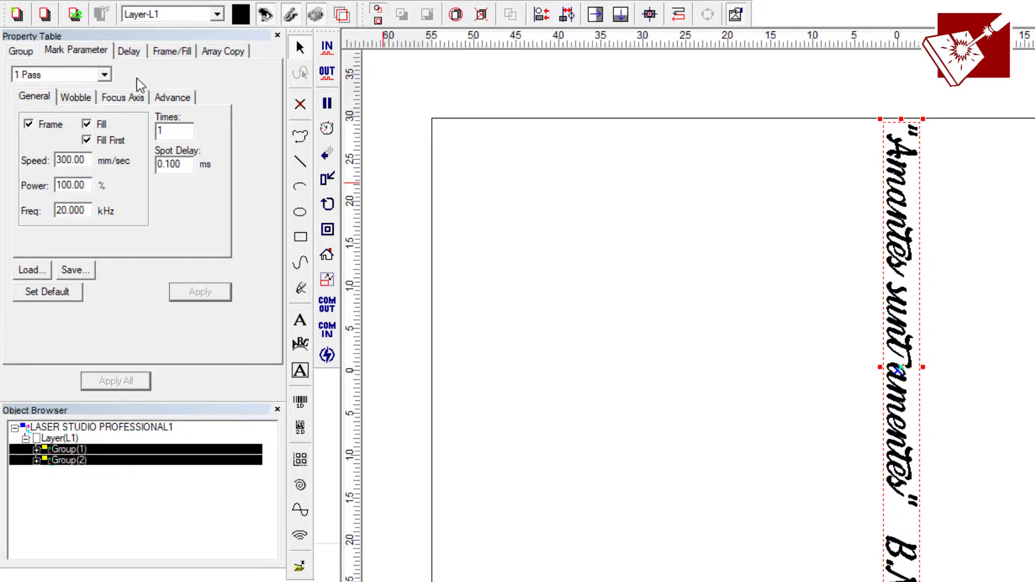
Switch to 2 Passes and edit Pass-2 as frame-only at 800 mm/s, 40% power, 20 kHz.
{"action": "left_click", "coordinate": [102, 74]}
{"action": "left_click", "coordinate": [69, 96]}
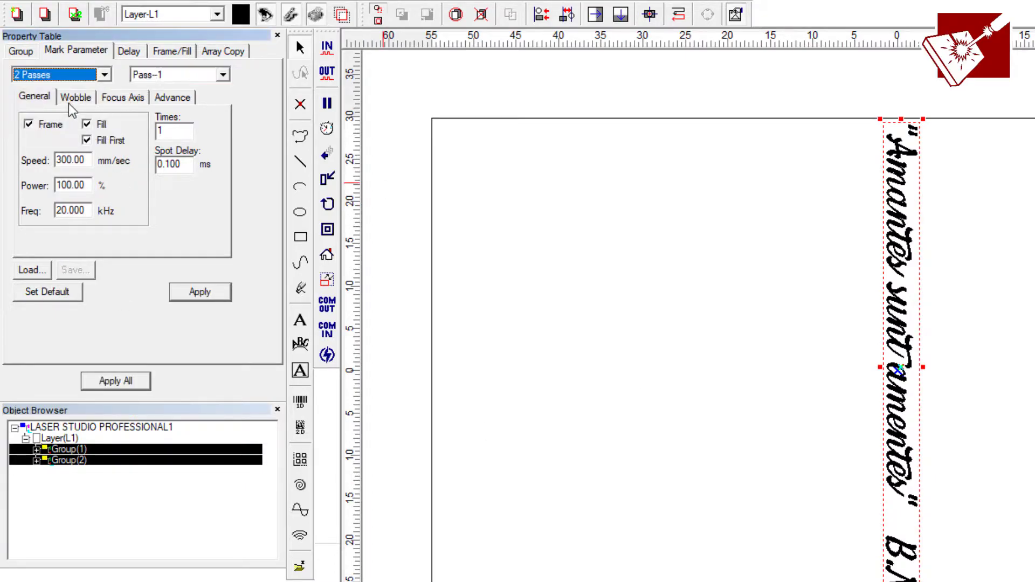
{"action": "left_click", "coordinate": [171, 75]}
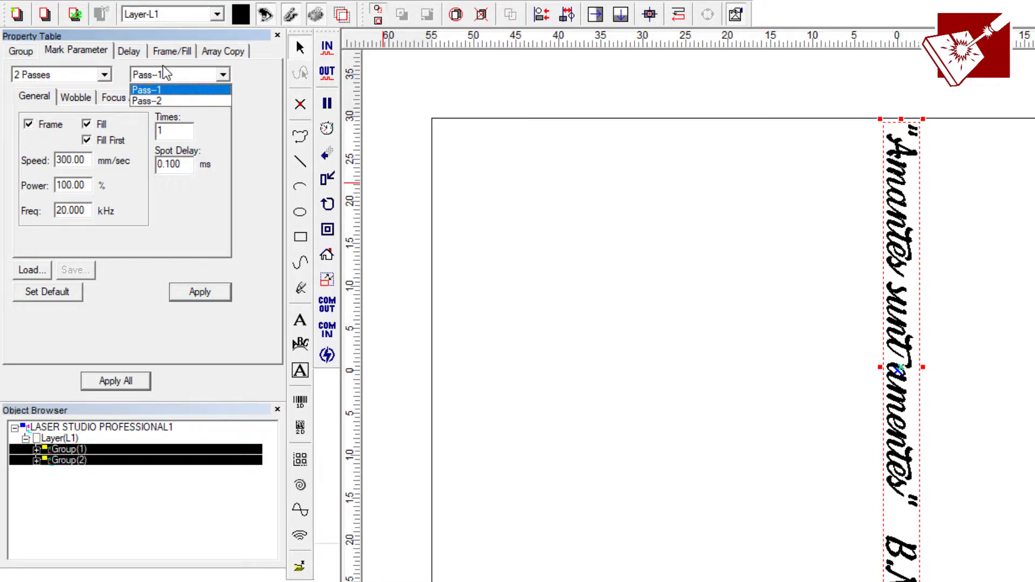
{"action": "left_click", "coordinate": [164, 101]}
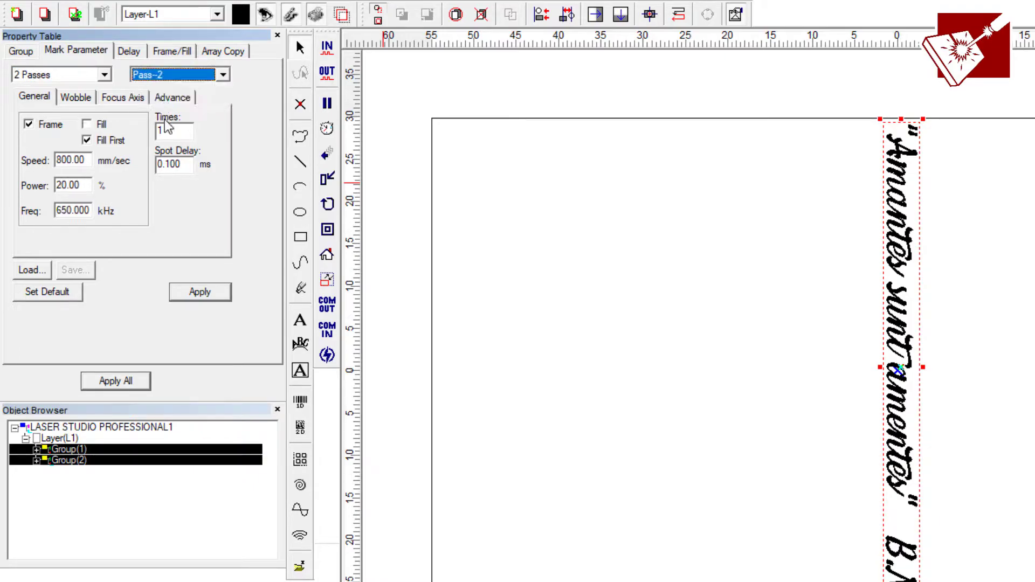
{"action": "left_click", "coordinate": [68, 210]}
{"action": "type", "text": "20.000"}
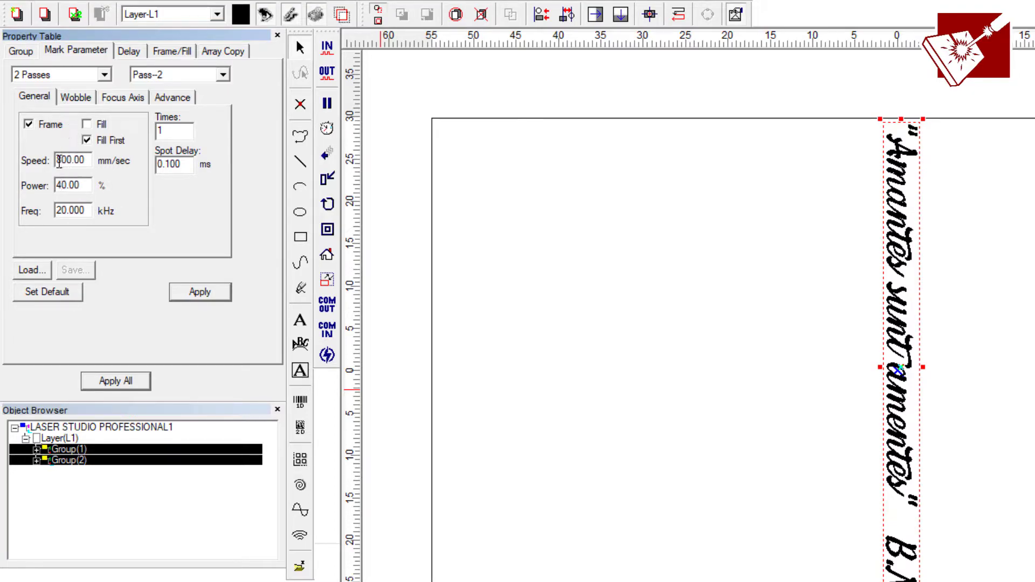
Apply the second-pass settings before bringing up the Marking dialog.
{"action": "left_click", "coordinate": [200, 292]}
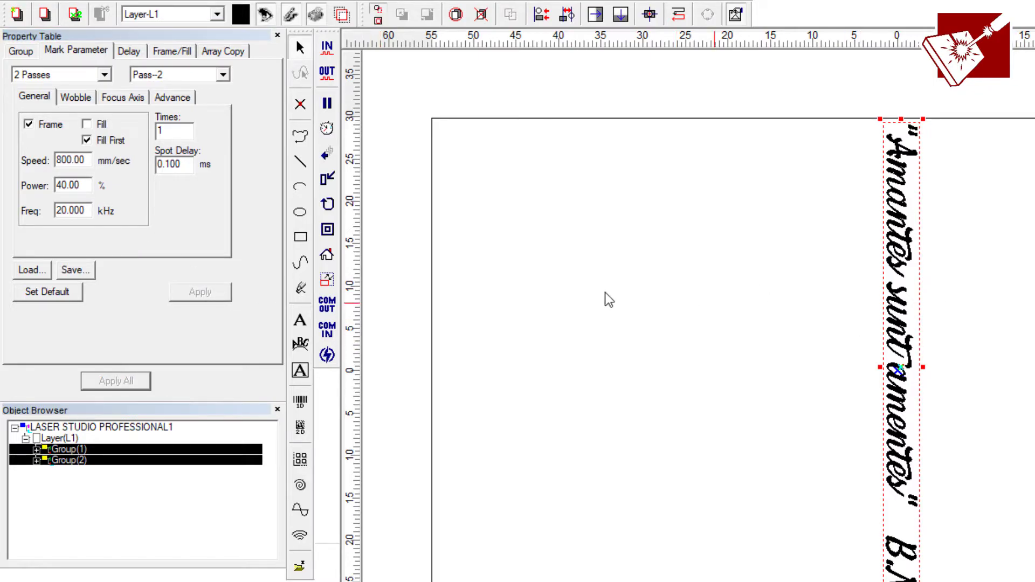